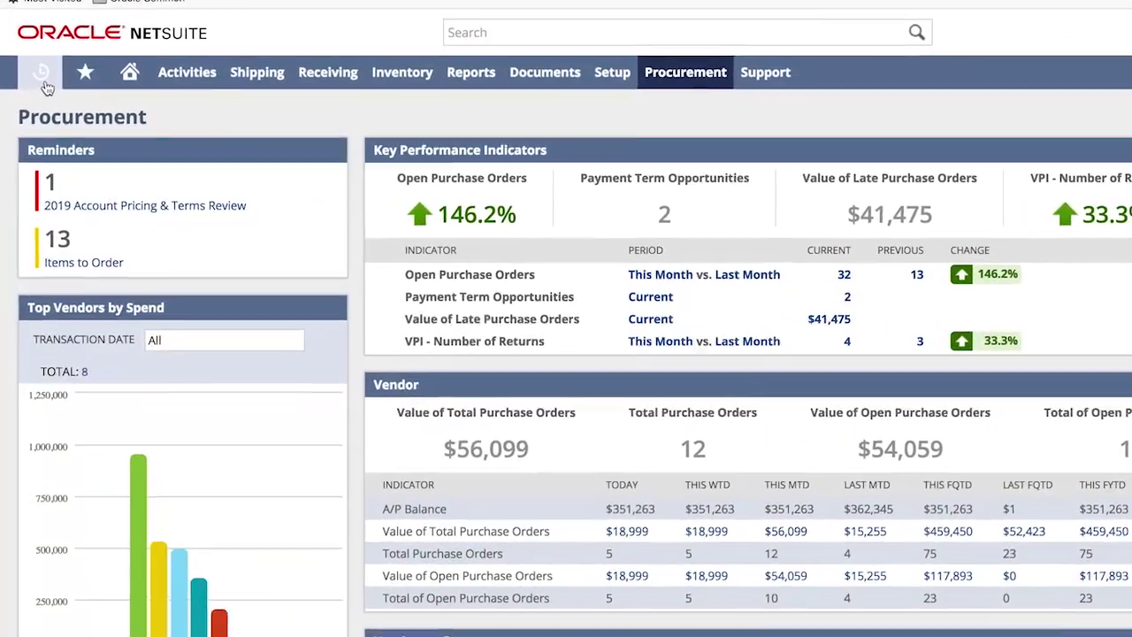
Bring up the All Recent Records list from the Procurement dashboard navigation bar
left_click(42, 73)
mouse_move(142, 138)
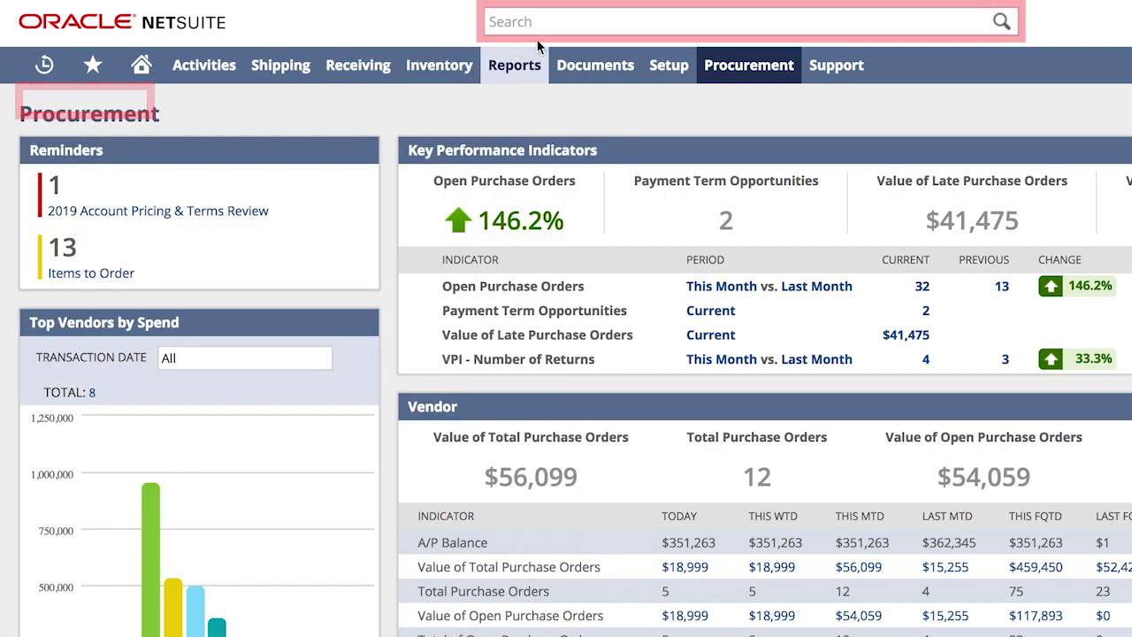
Search 've: micro' and open Micro Corporation's vendor dashboard via the Dash link
left_click(725, 21)
type("ve:")
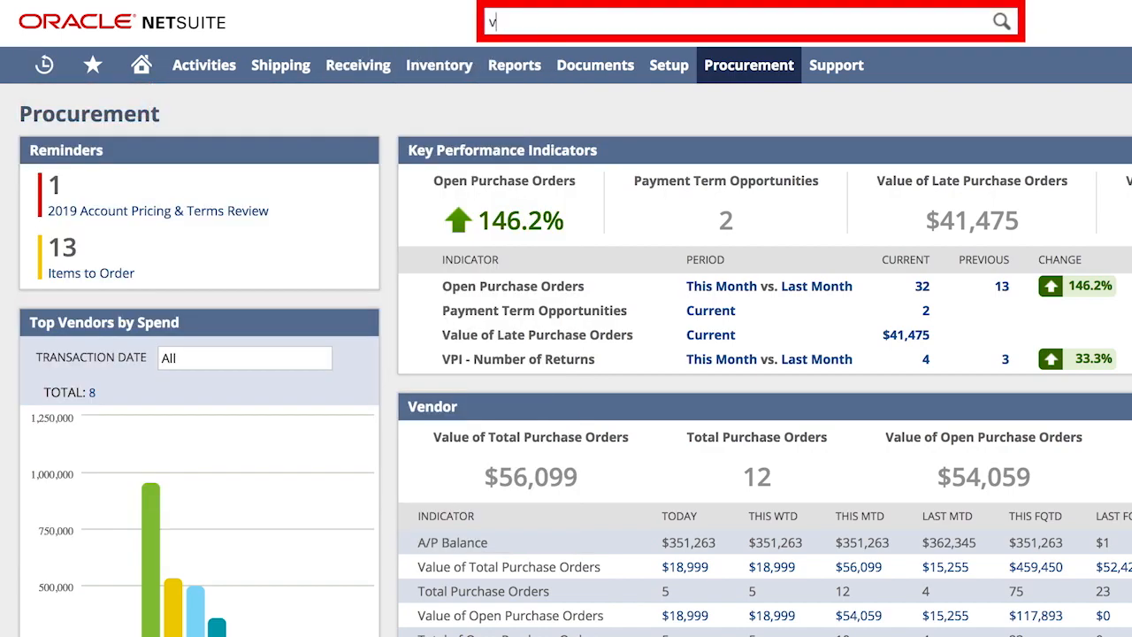
type(" micro")
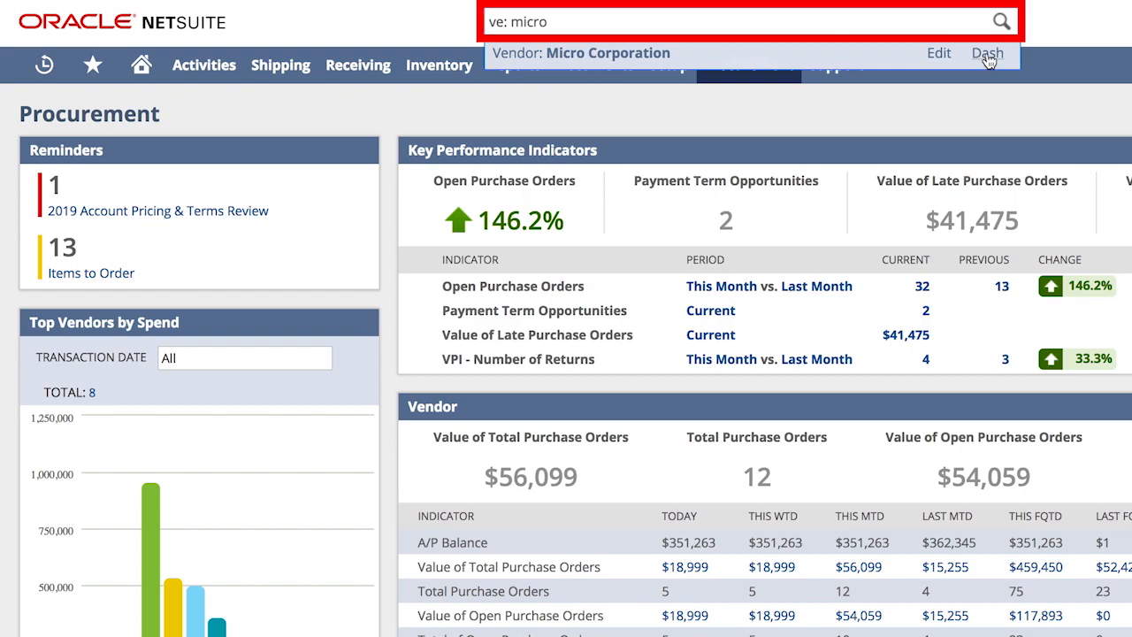
left_click(987, 54)
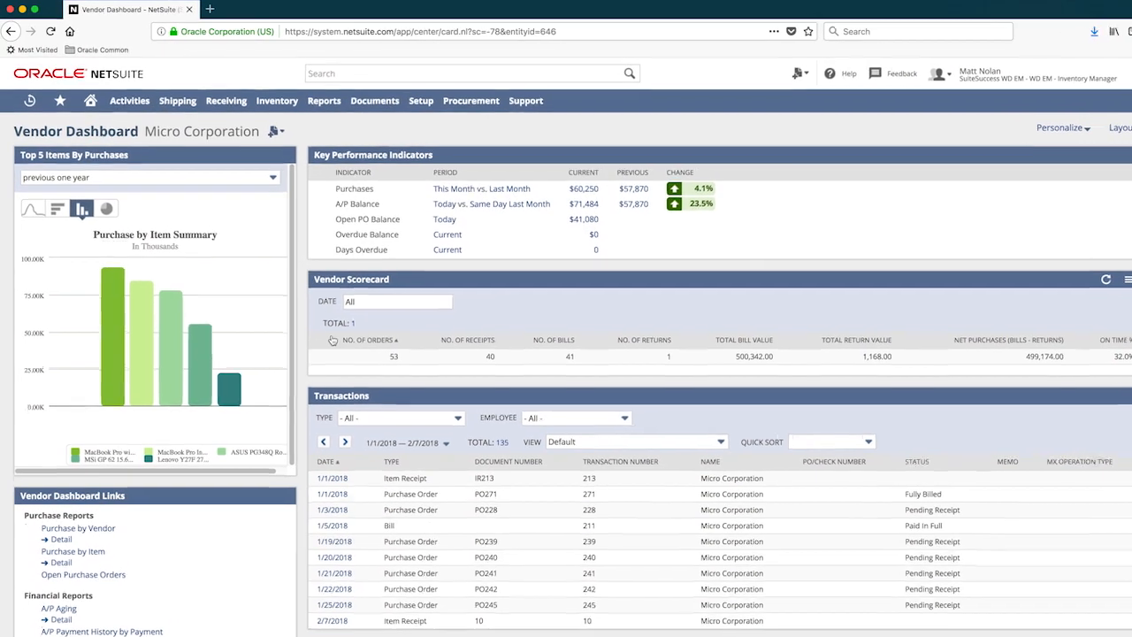
scroll(739, 274, "down", 5)
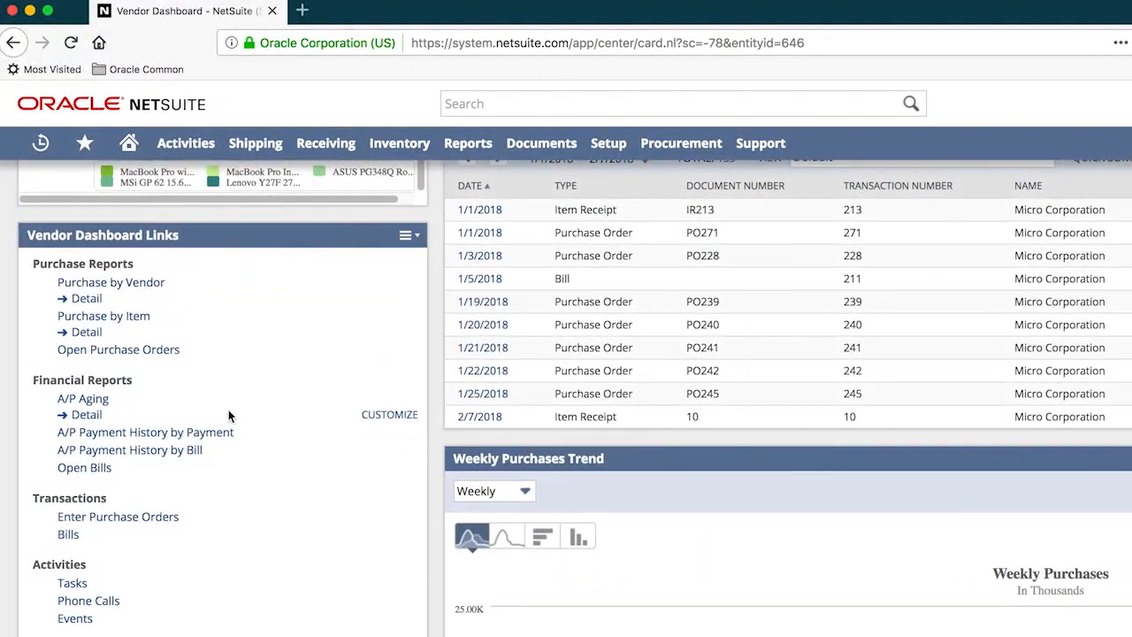
mouse_move(131, 450)
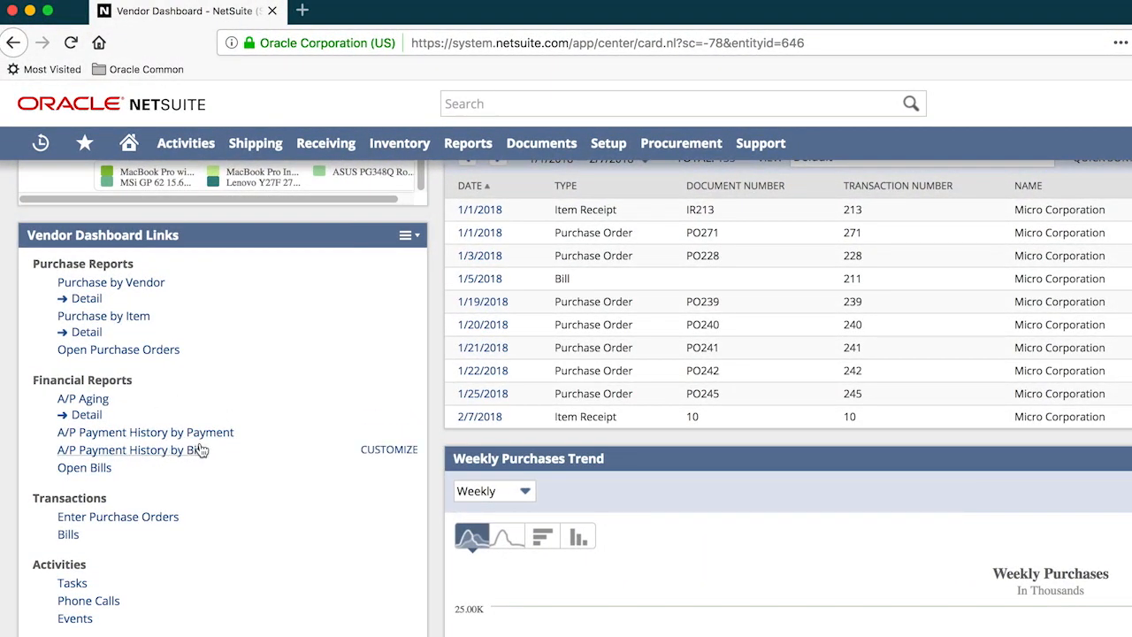
Review Micro Corporation's purchase orders in a separate tab, then close it back to recent records
mouse_move(265, 516)
middle_click(354, 517)
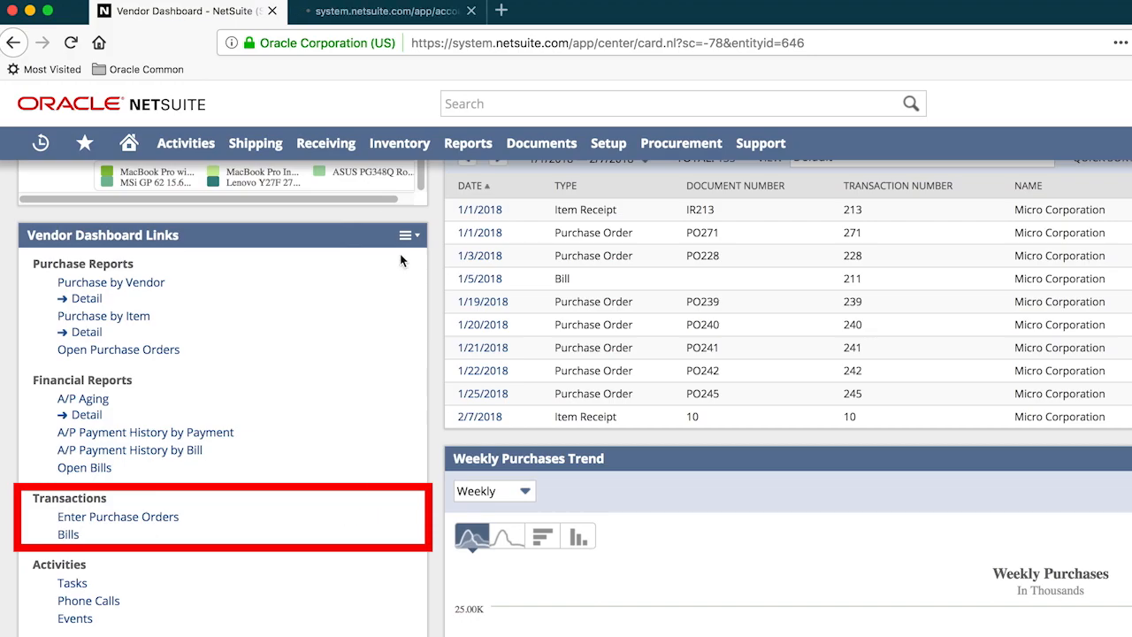
left_click(387, 10)
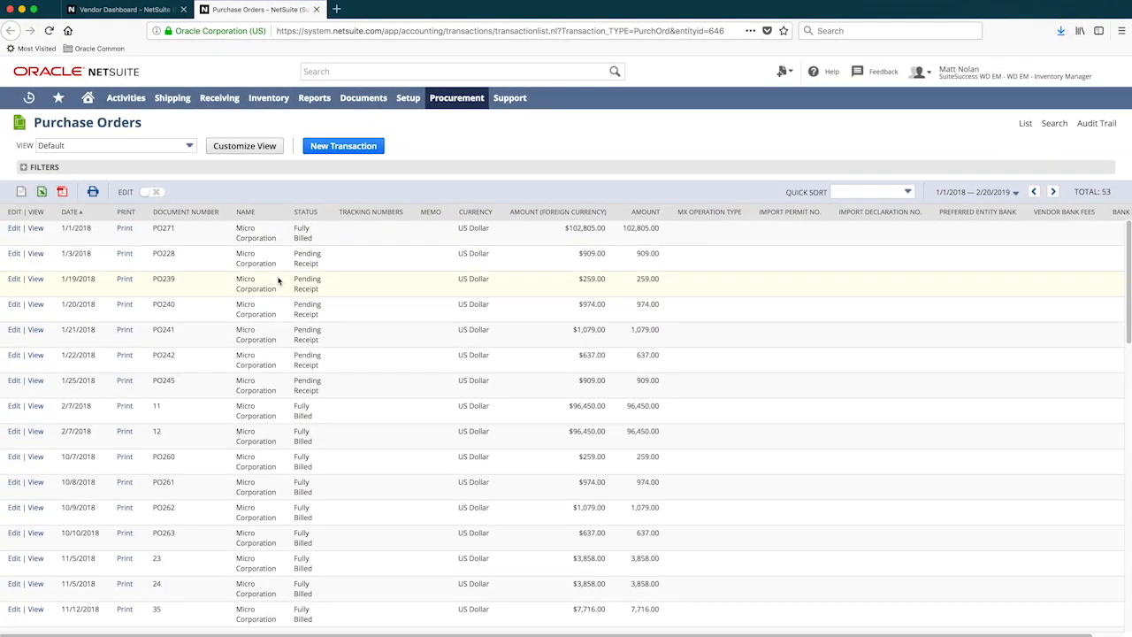
left_click(316, 9)
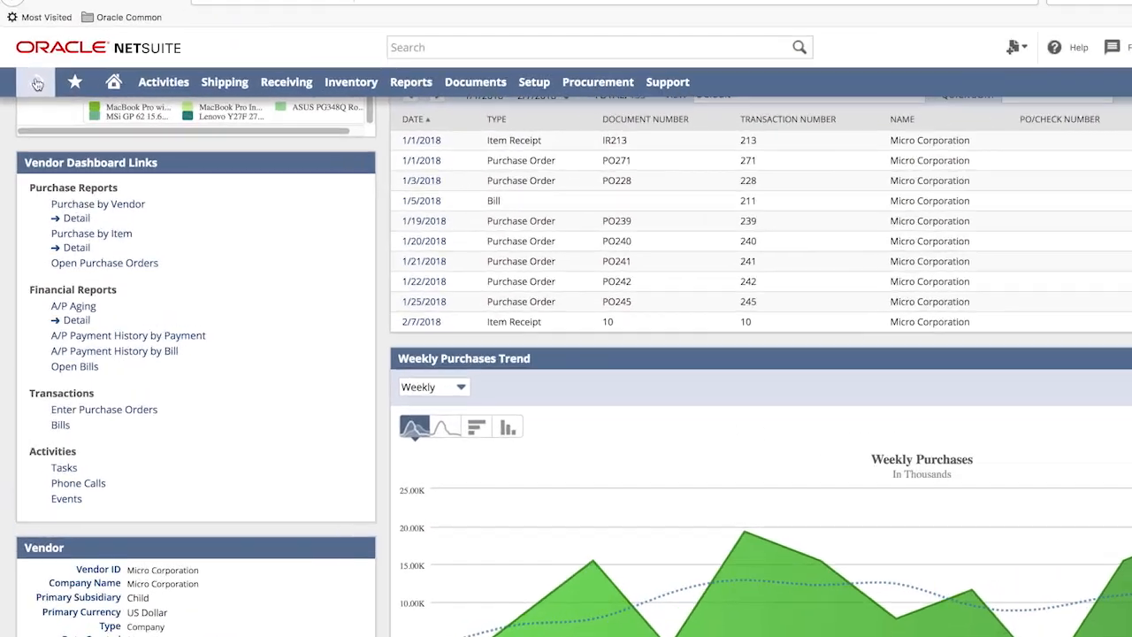
mouse_move(141, 138)
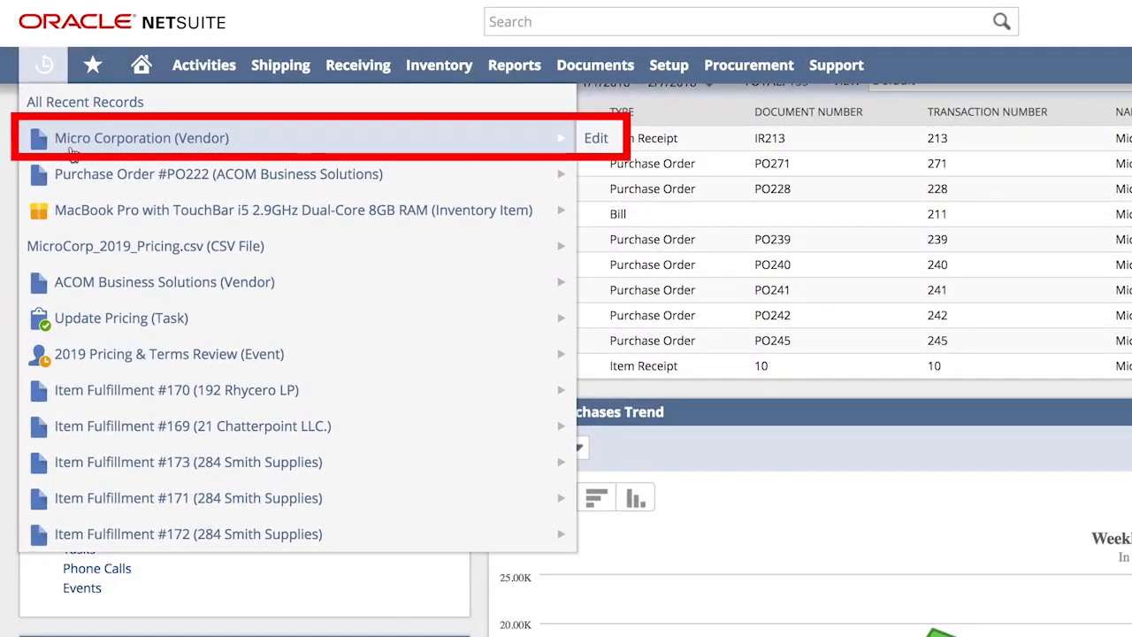
Open the Micro Corporation (Vendor) record from the recent records list
left_click(73, 144)
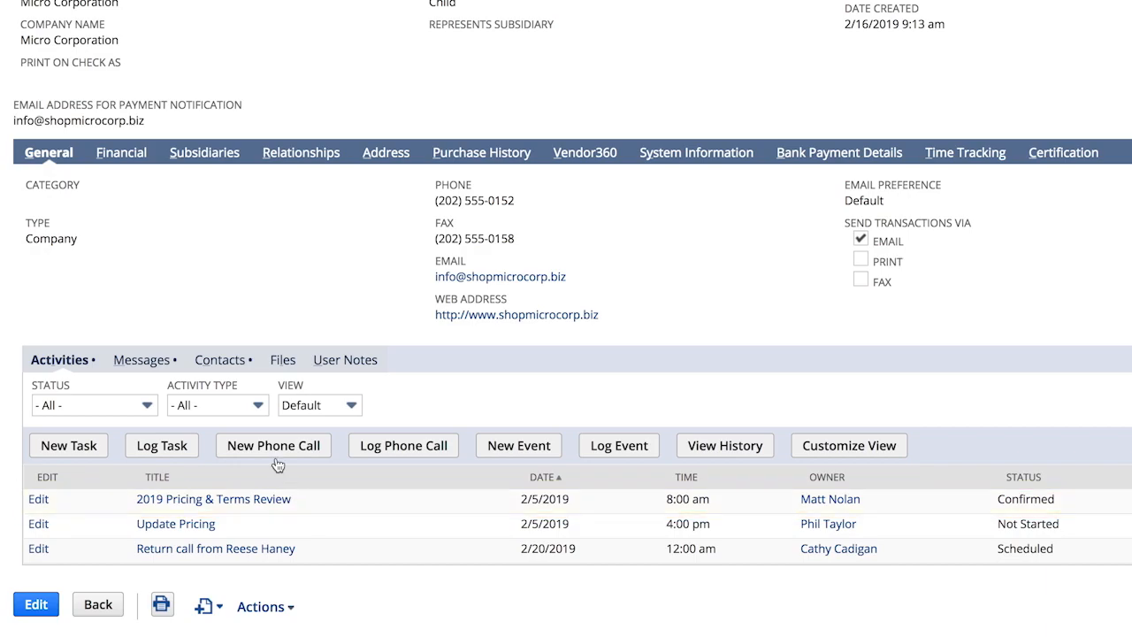
Read the Vendor Account Update email and check its MicroCorp_2019_Pricing.csv attachment
left_click(139, 360)
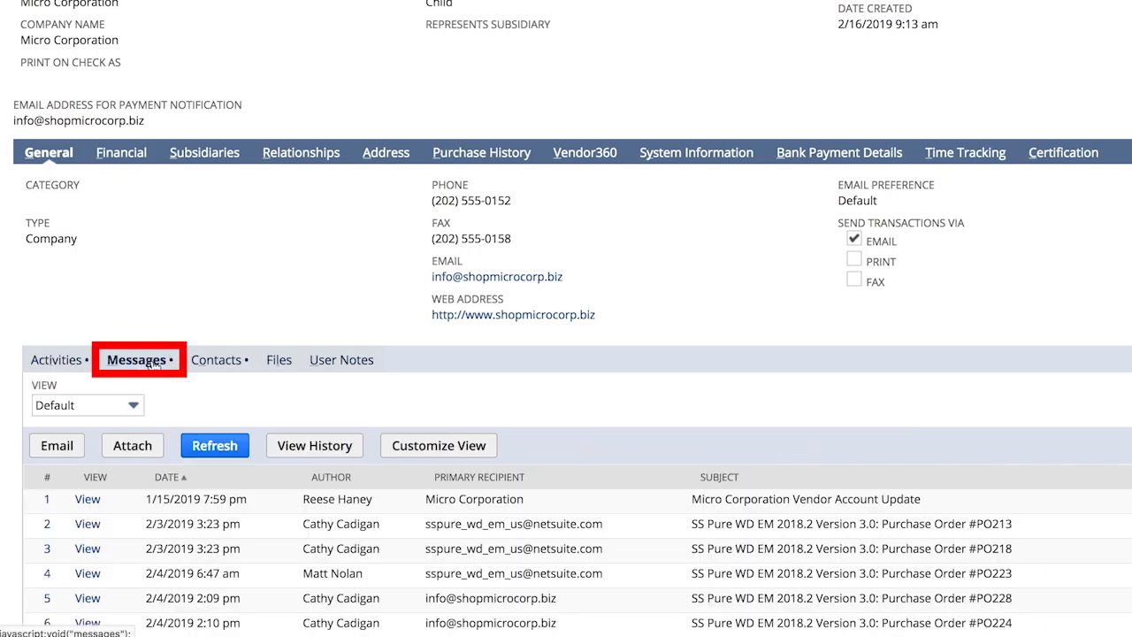
scroll(209, 423, "down", 3)
scroll(209, 424, "down", 3)
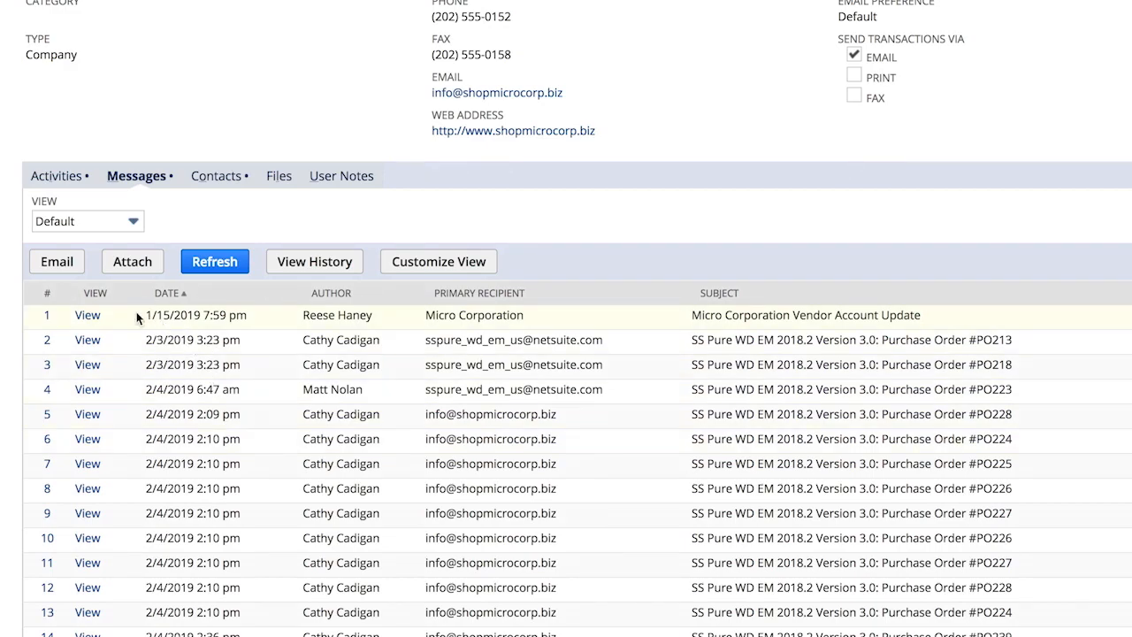
left_click(88, 314)
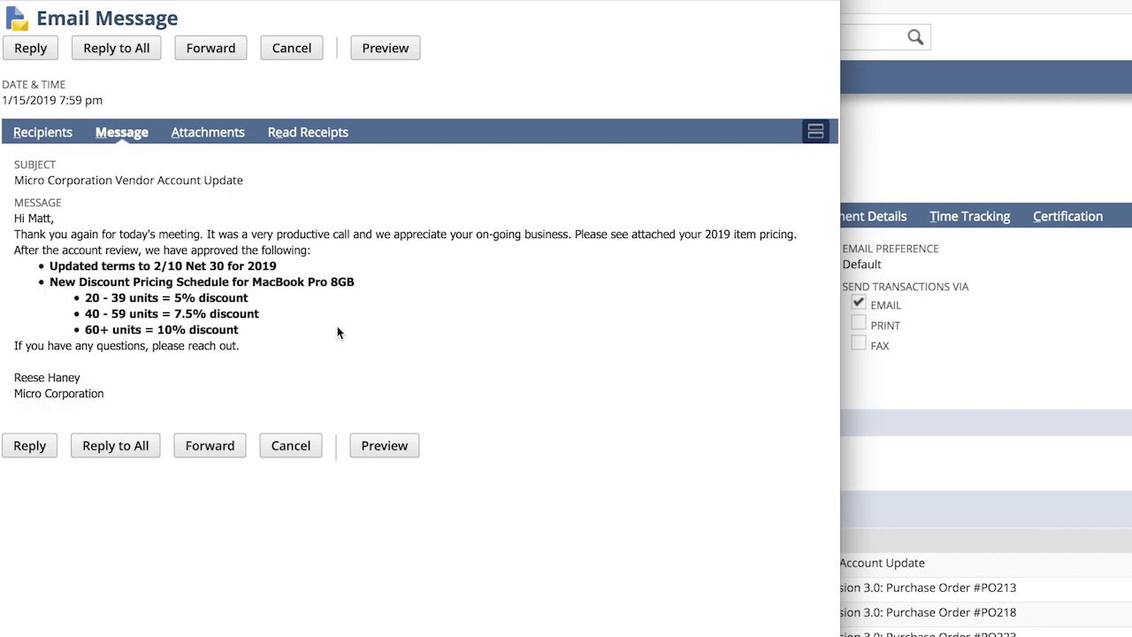
left_click(208, 132)
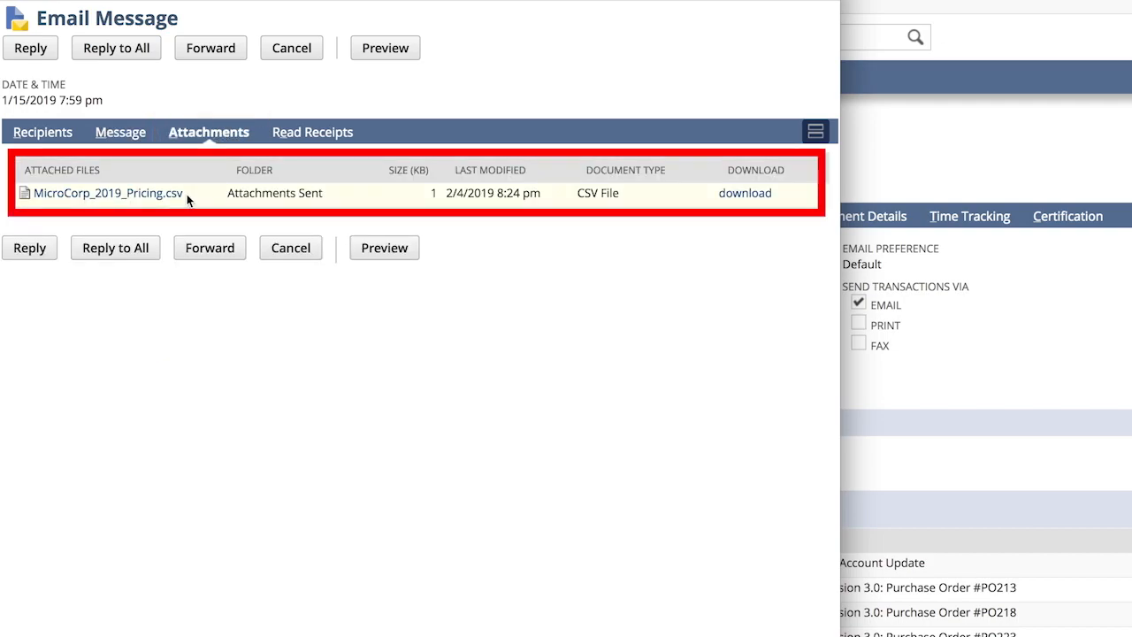
Close the email and start a price list import from the vendor's Financial > Items subtab
left_click(291, 48)
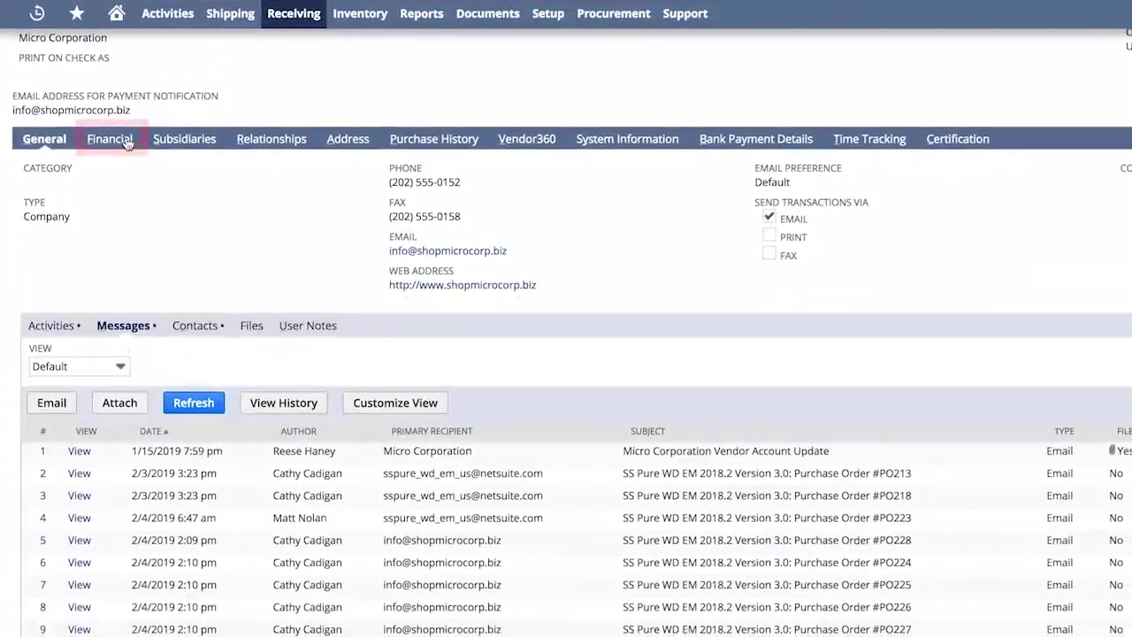
left_click(109, 139)
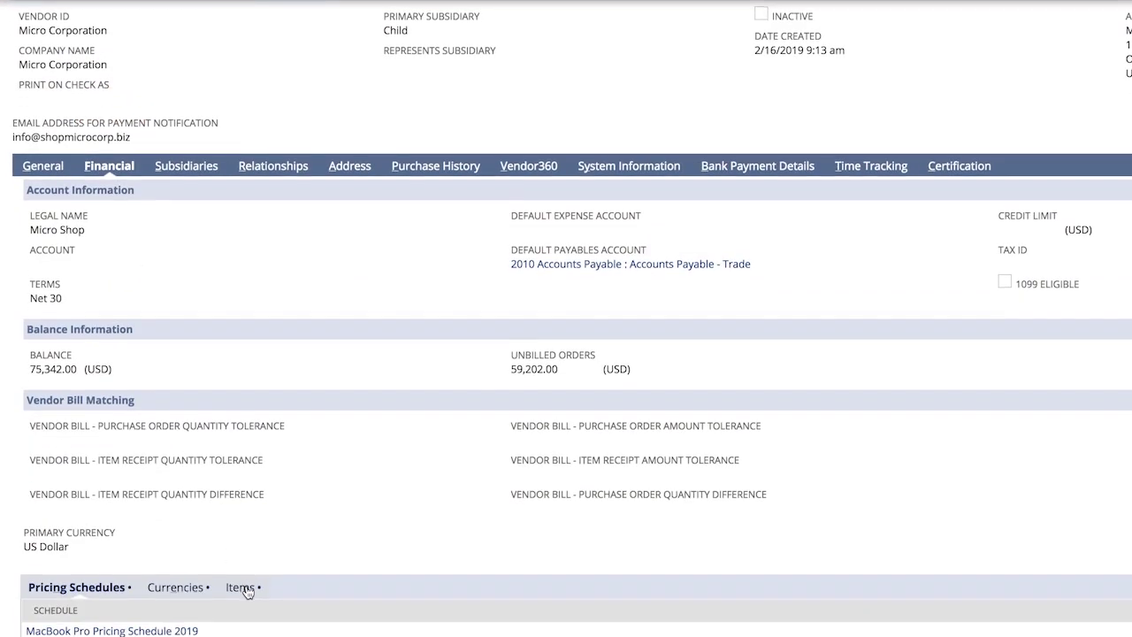
left_click(241, 587)
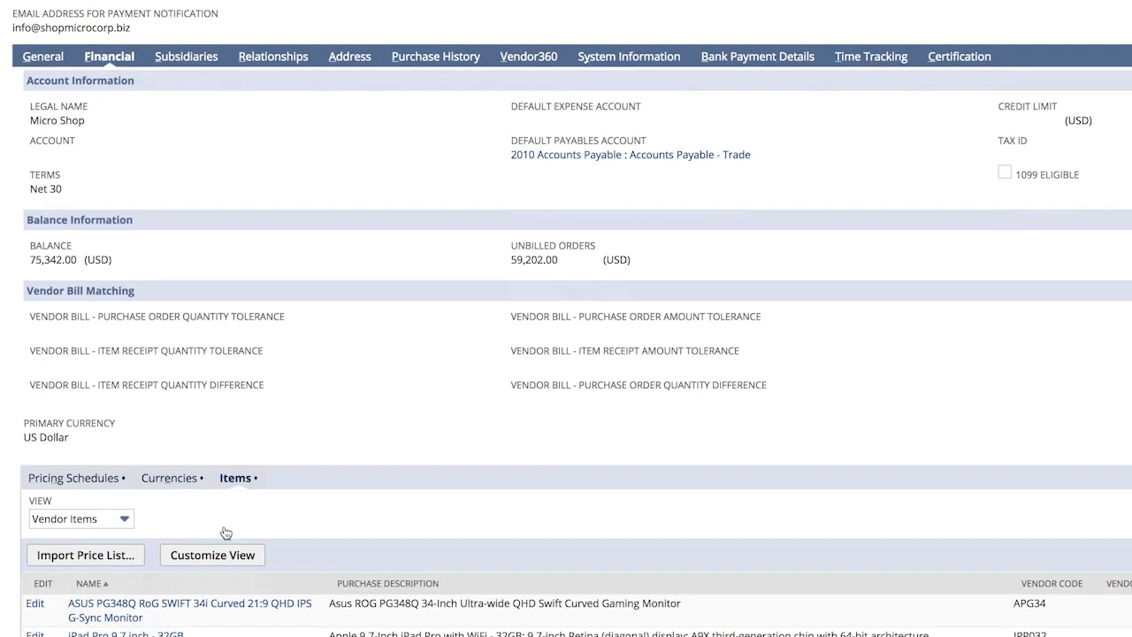
scroll(240, 531, "down", 5)
left_click(86, 387)
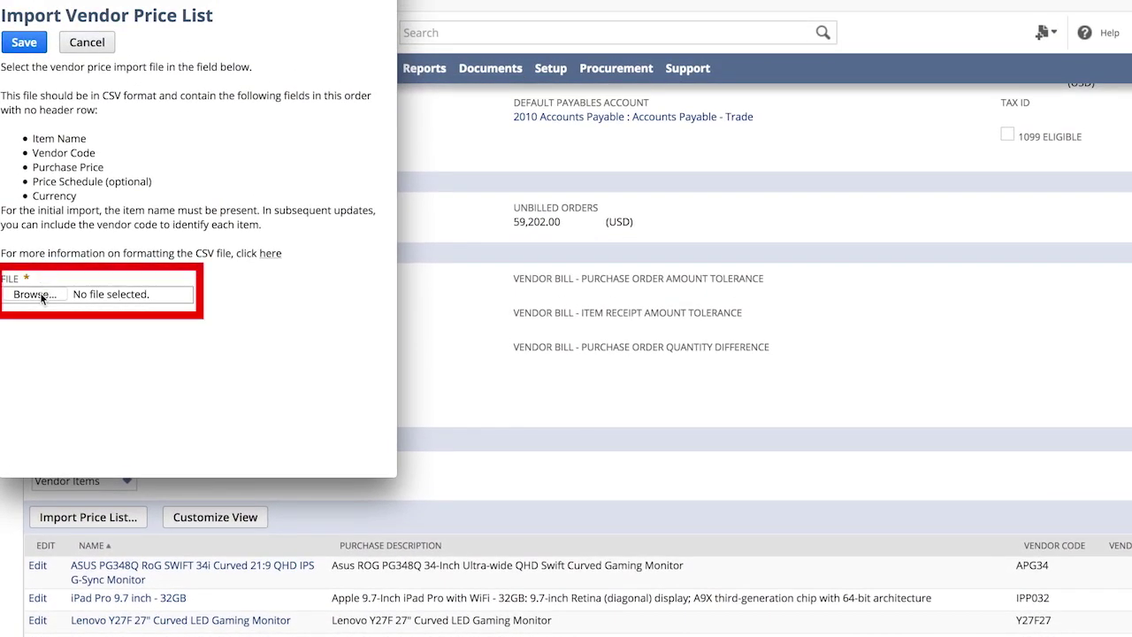
Attach MicroCorp_2019_Pricing.csv as the price list file to import
left_click(35, 293)
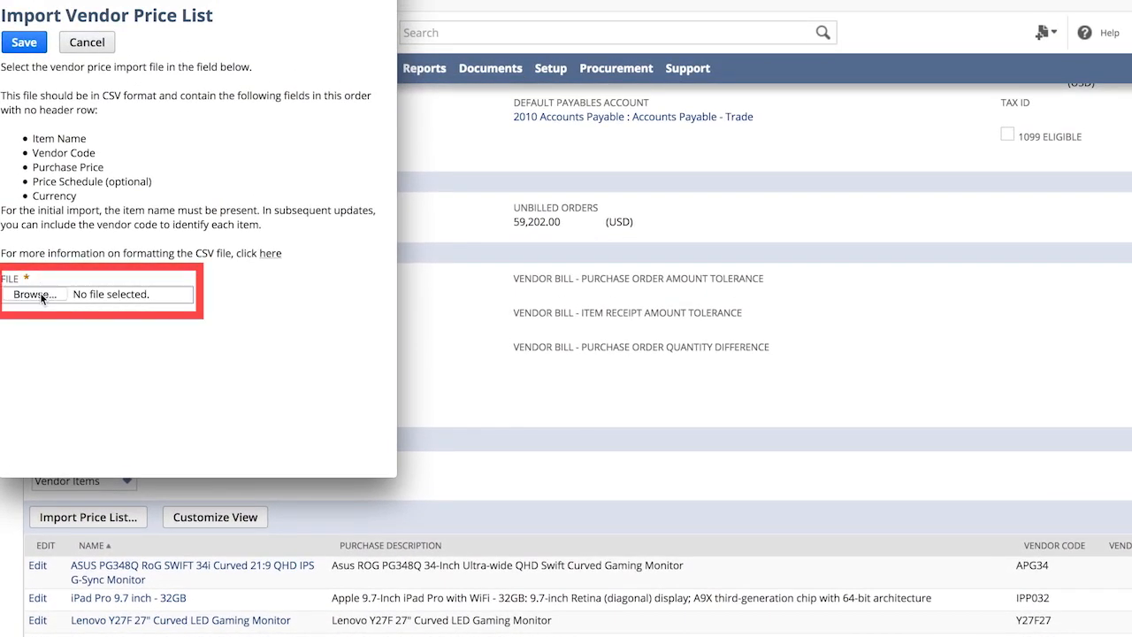
left_click(711, 122)
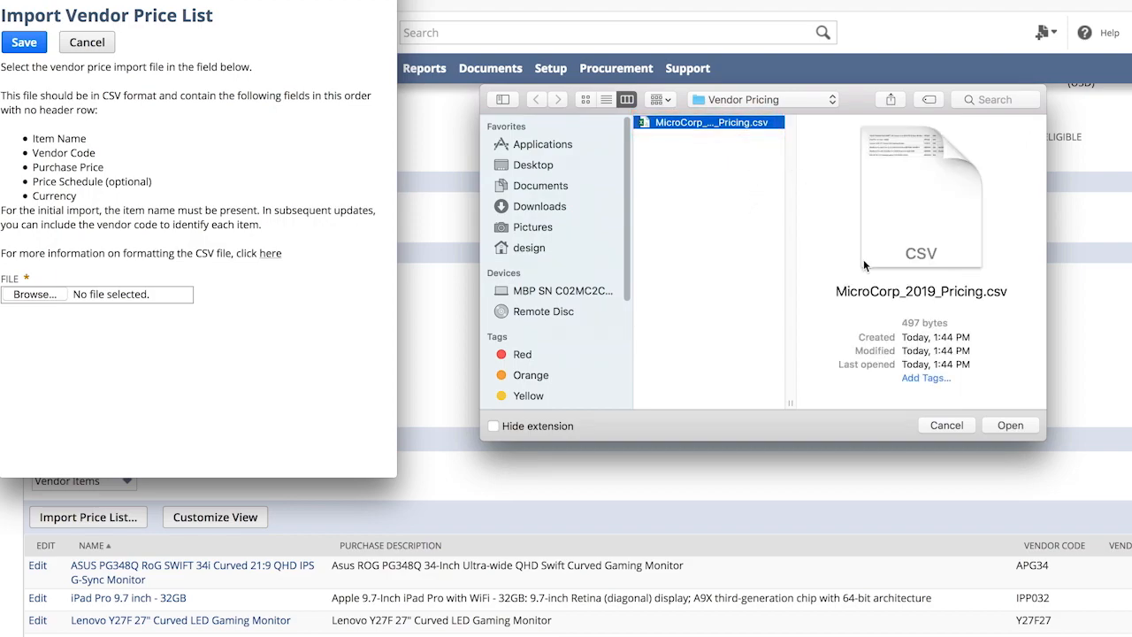
left_click(1010, 425)
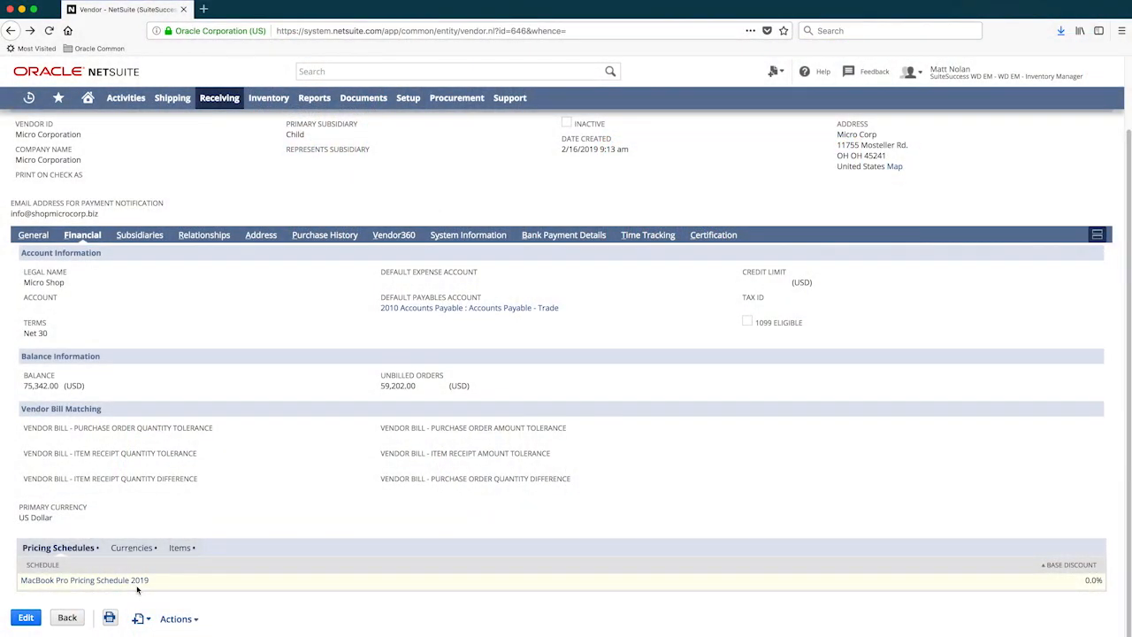
Open MacBook Pro Pricing Schedule 2019 from the vendor's pricing schedules
left_click(106, 580)
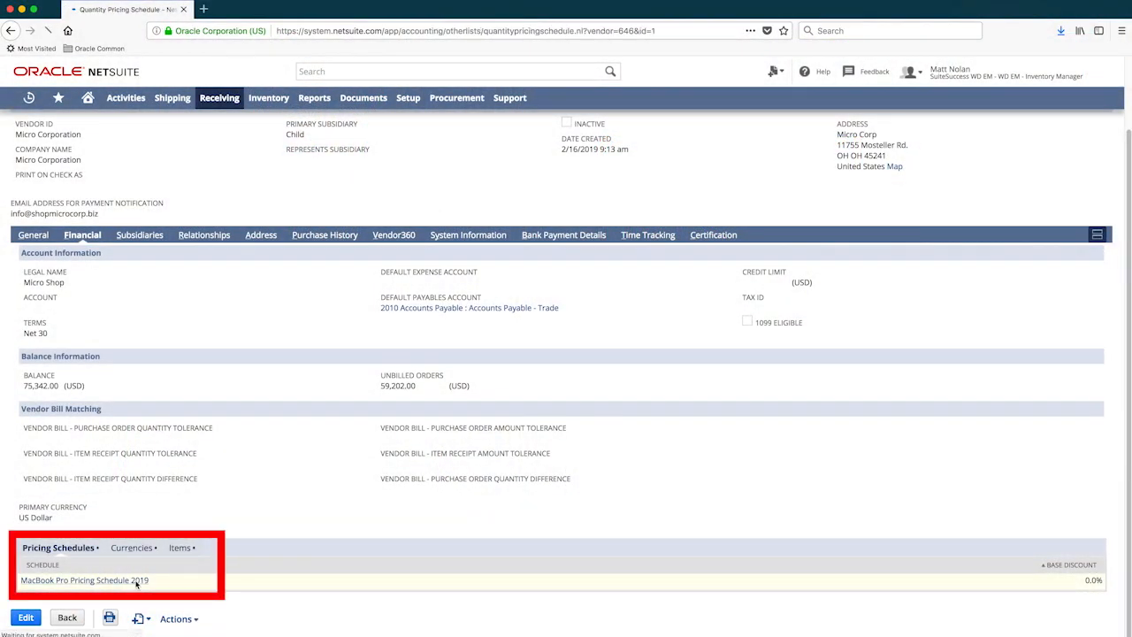